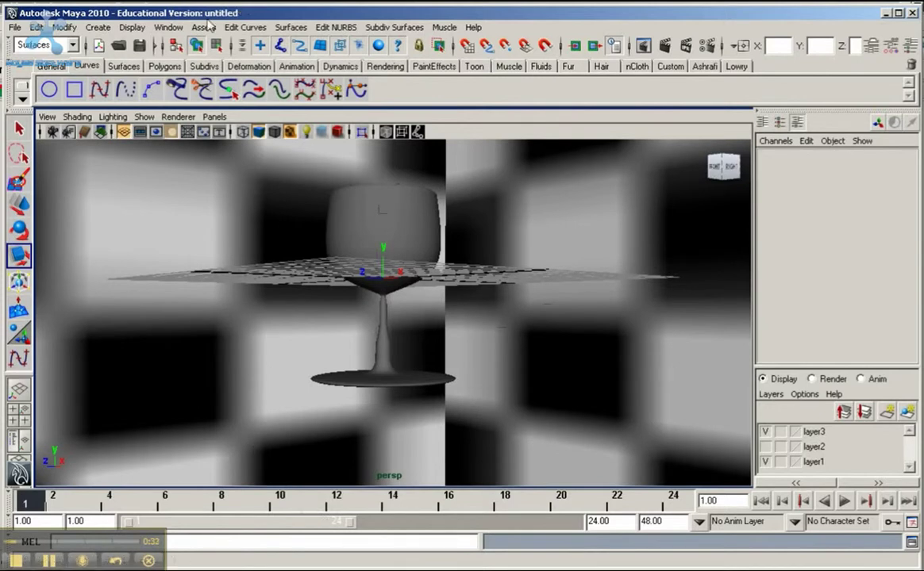
# Create a new Blinn material, blinn2, in the Hypershade
pyautogui.click(168, 27)
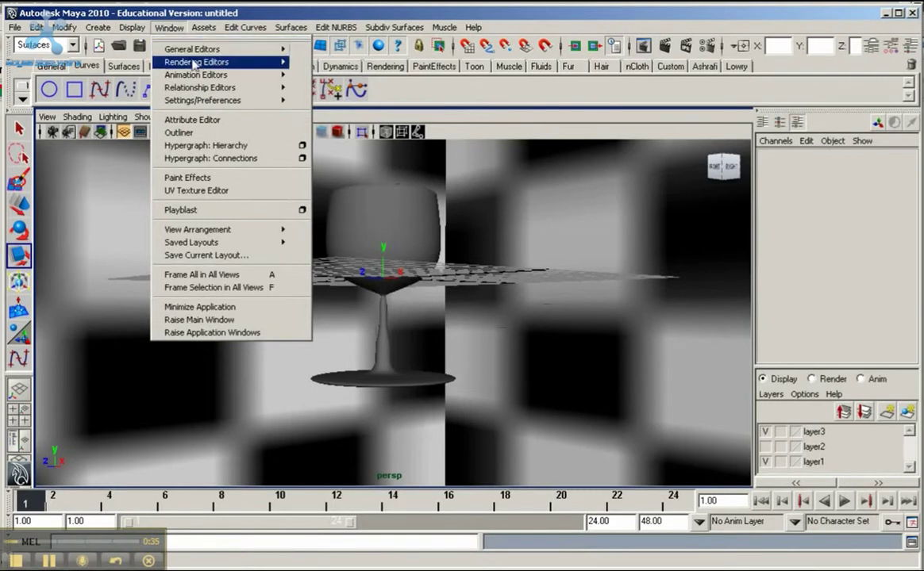
pyautogui.moveTo(184, 64)
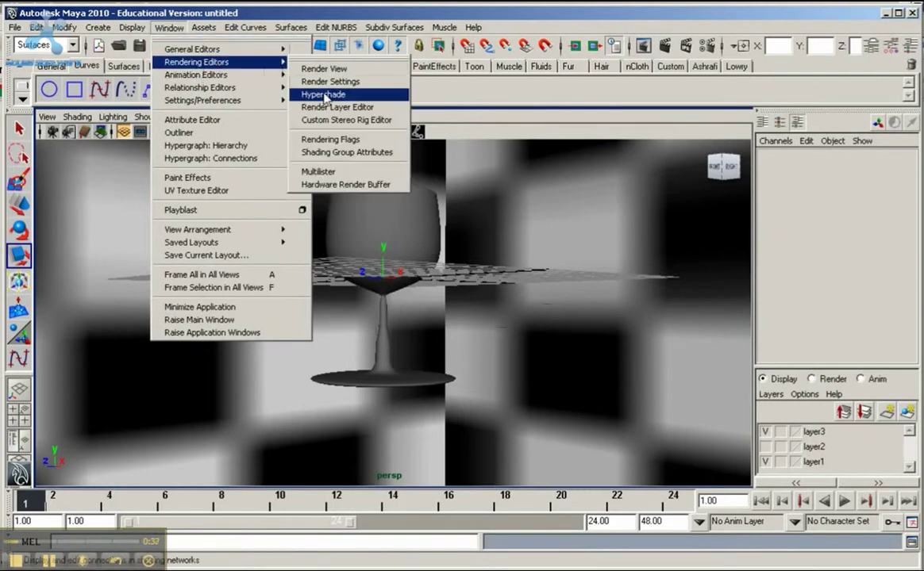
pyautogui.click(324, 95)
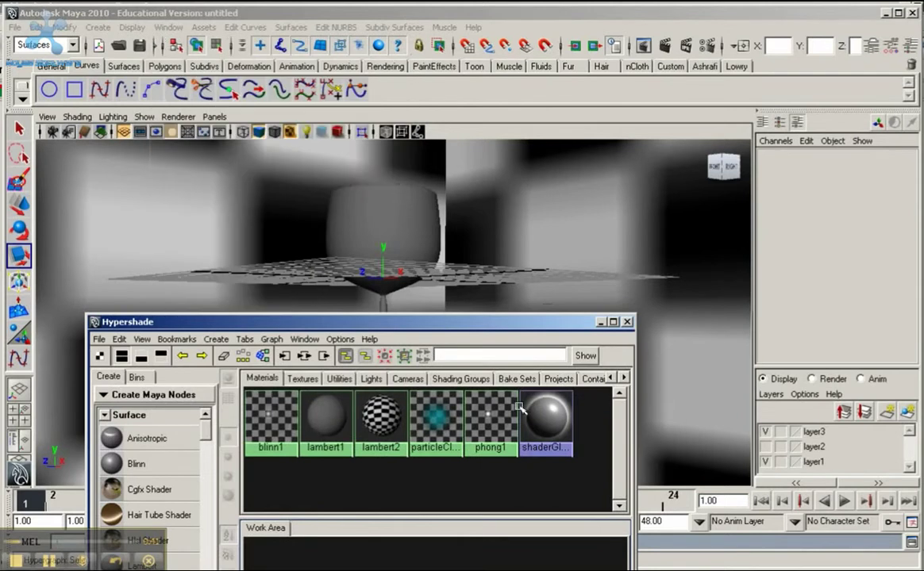
pyautogui.click(159, 465)
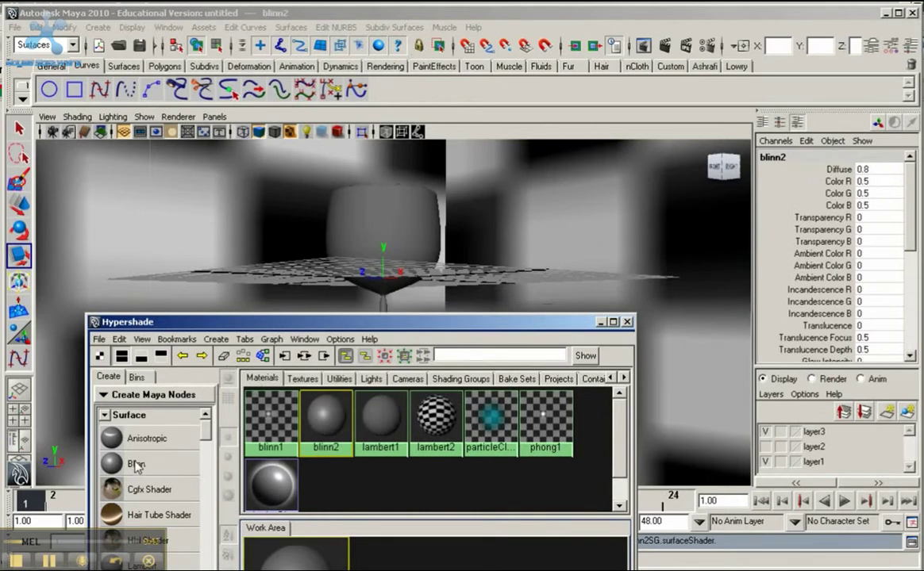
# Show blinn2's full attributes and assign it to the wine glass
pyautogui.click(325, 419)
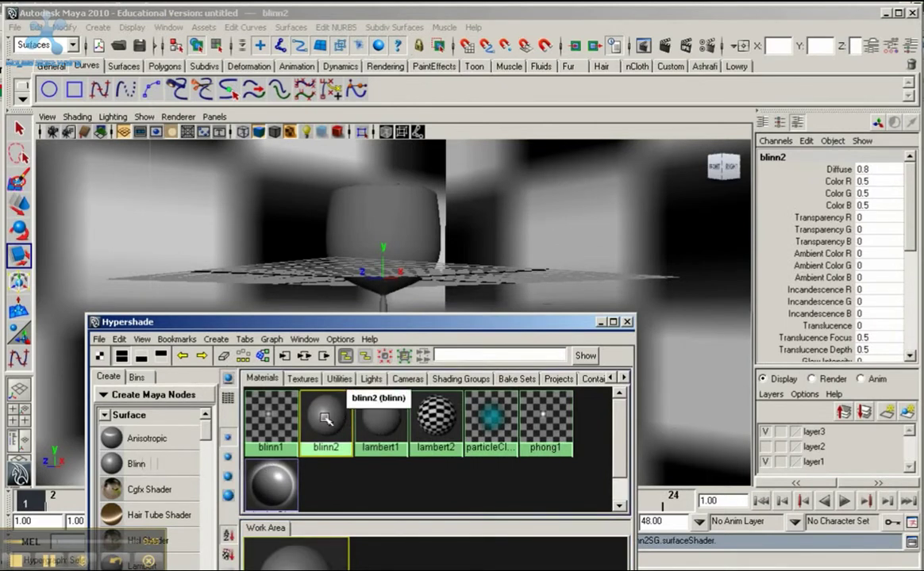
pyautogui.doubleClick(325, 419)
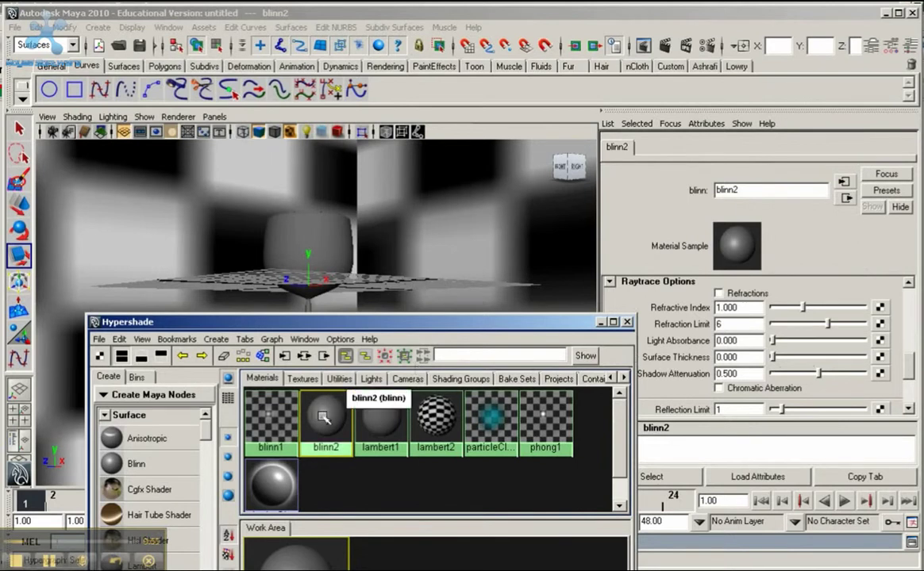
pyautogui.moveTo(324, 418); pyautogui.dragTo(284, 219, button='middle')
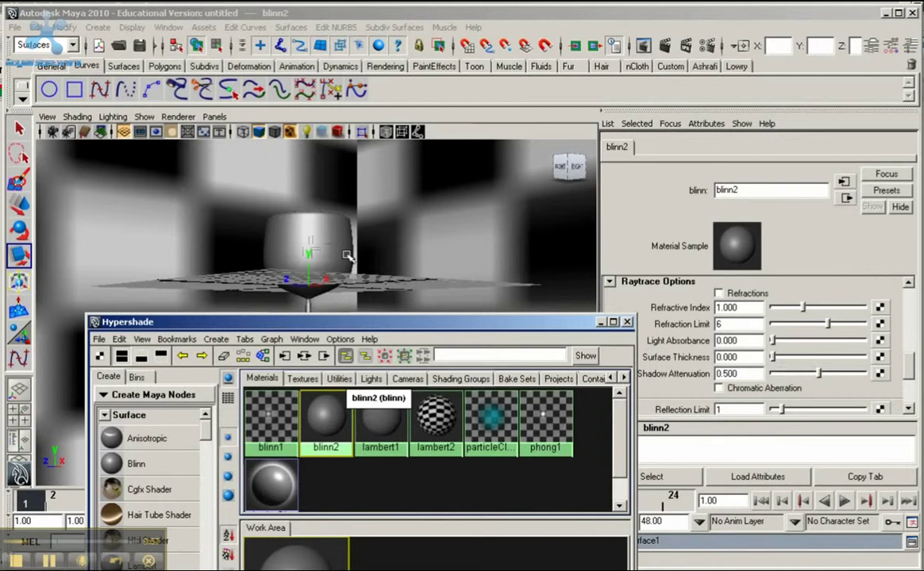
pyautogui.moveTo(365, 322); pyautogui.dragTo(328, 145)
# Darken blinn2's colour to nearly black and set specular eccentricity to 0.132
pyautogui.scroll(1, 908, 364)
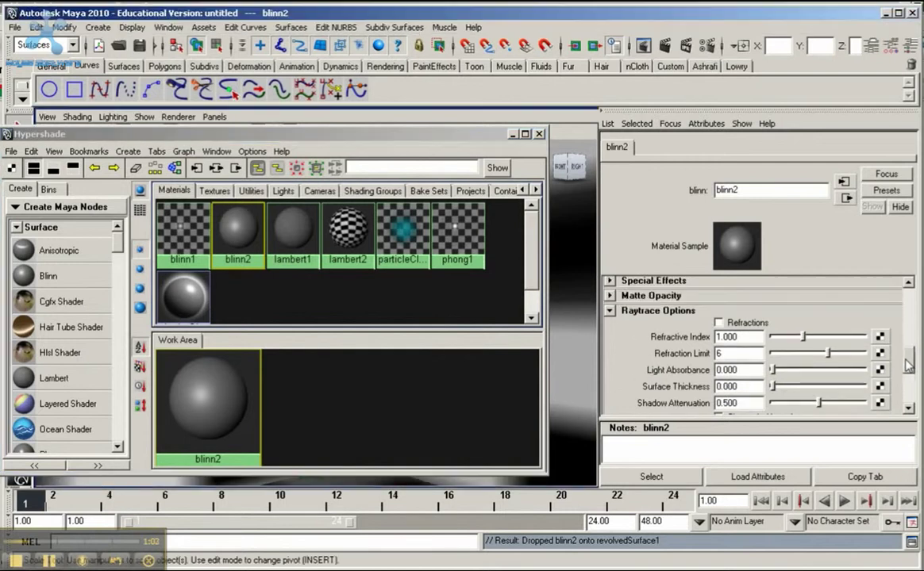
pyautogui.scroll(5, 909, 363)
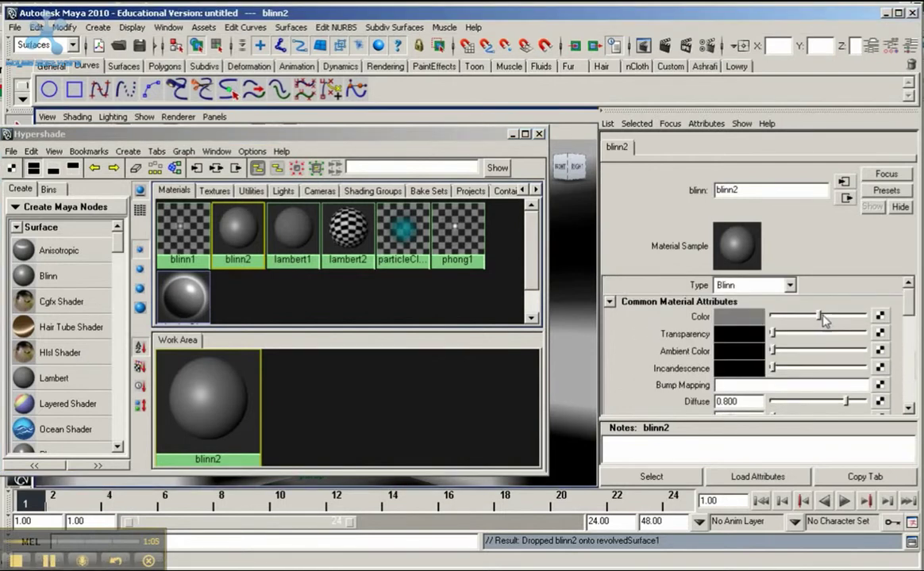
pyautogui.moveTo(820, 316); pyautogui.dragTo(775, 323)
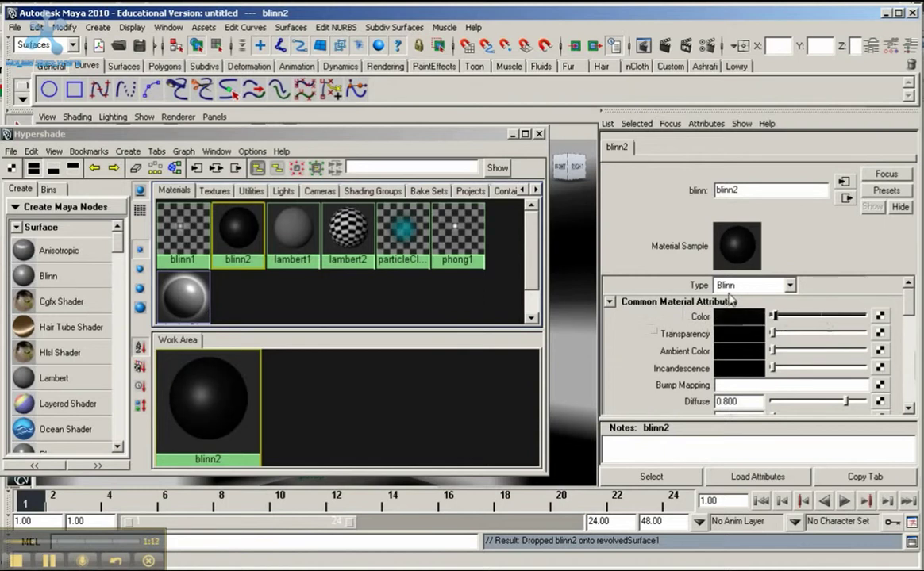
pyautogui.scroll(-5, 741, 319)
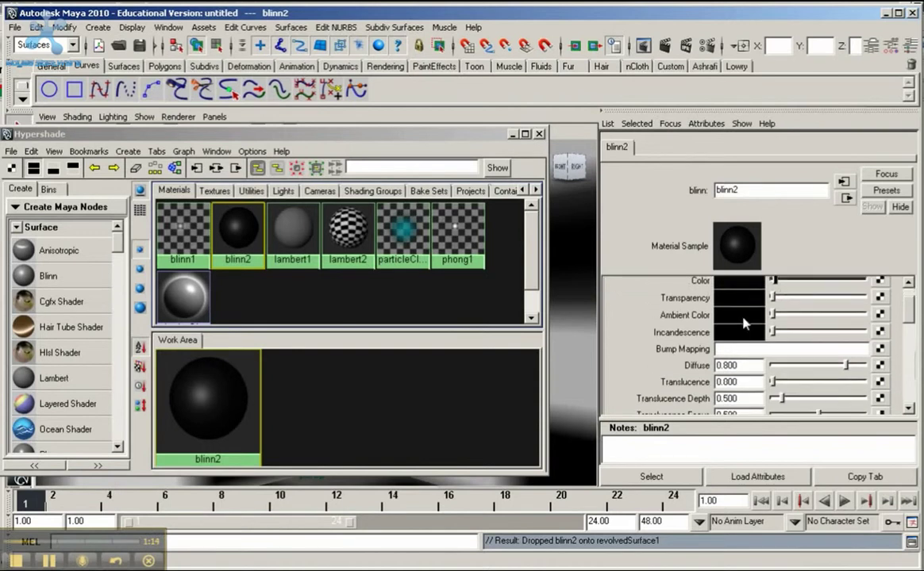
pyautogui.scroll(-3, 741, 315)
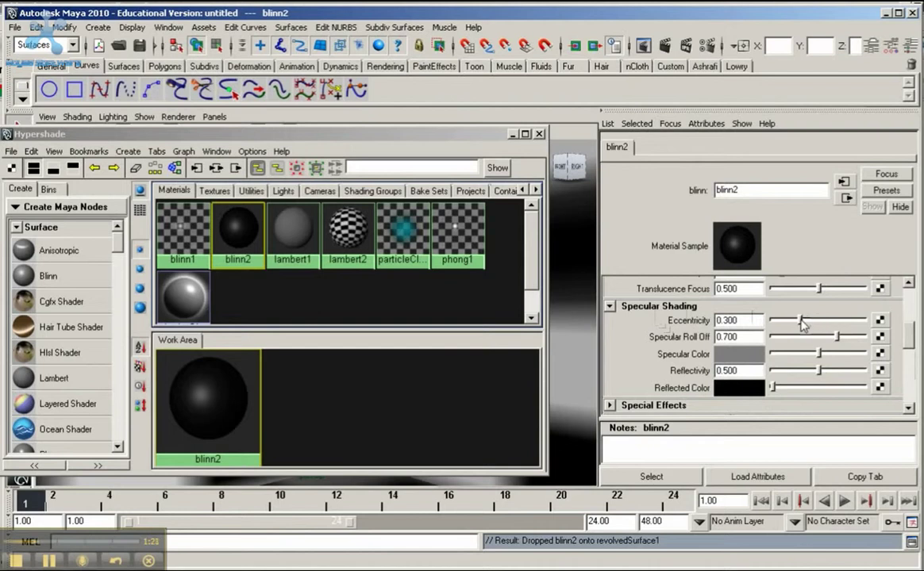
pyautogui.moveTo(800, 323); pyautogui.dragTo(845, 322)
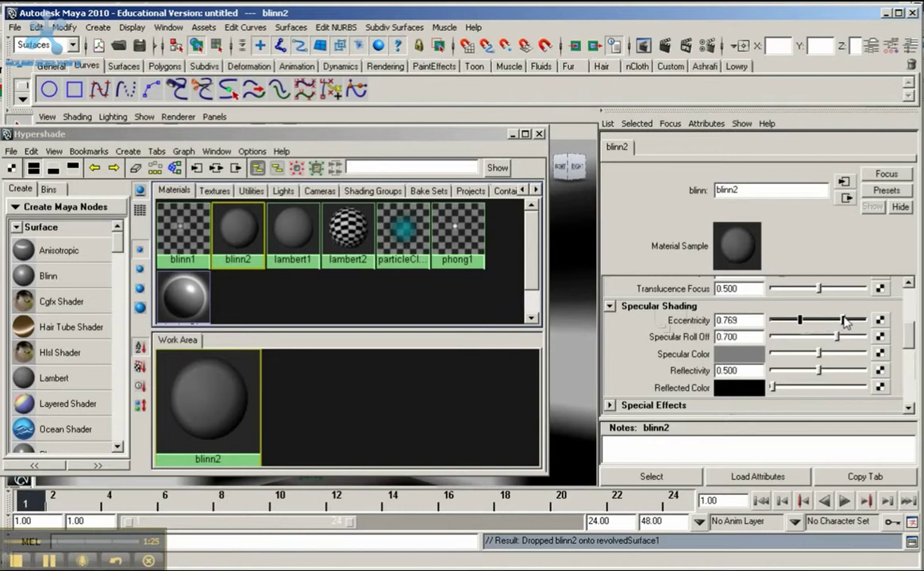
pyautogui.moveTo(845, 321); pyautogui.dragTo(786, 331)
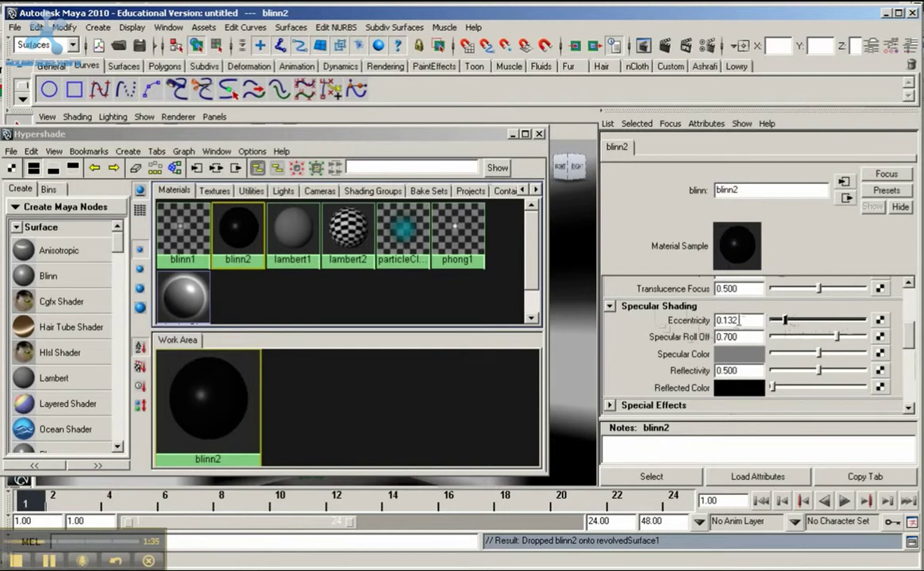
# Set blinn2's specular colour to white and reflectivity to 0.612
pyautogui.click(740, 355)
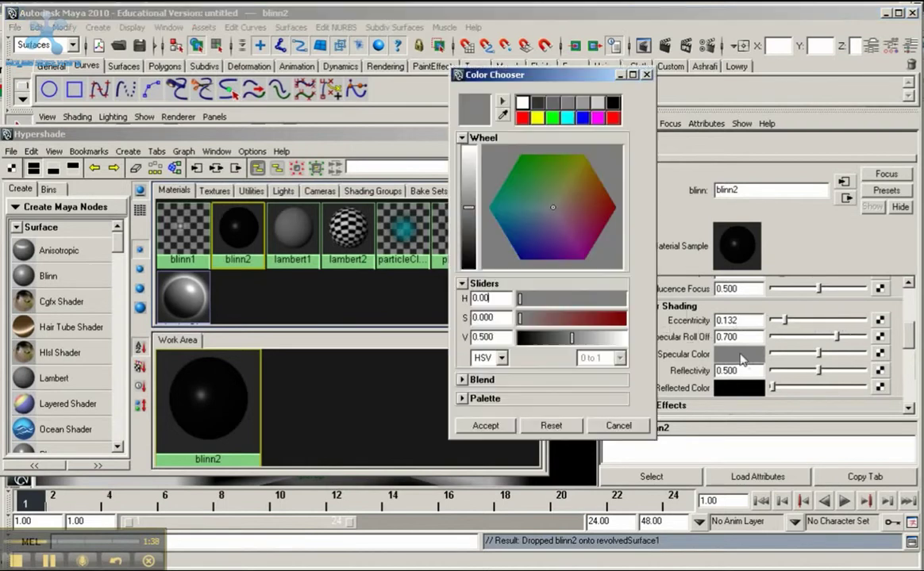
pyautogui.moveTo(468, 211); pyautogui.dragTo(468, 146)
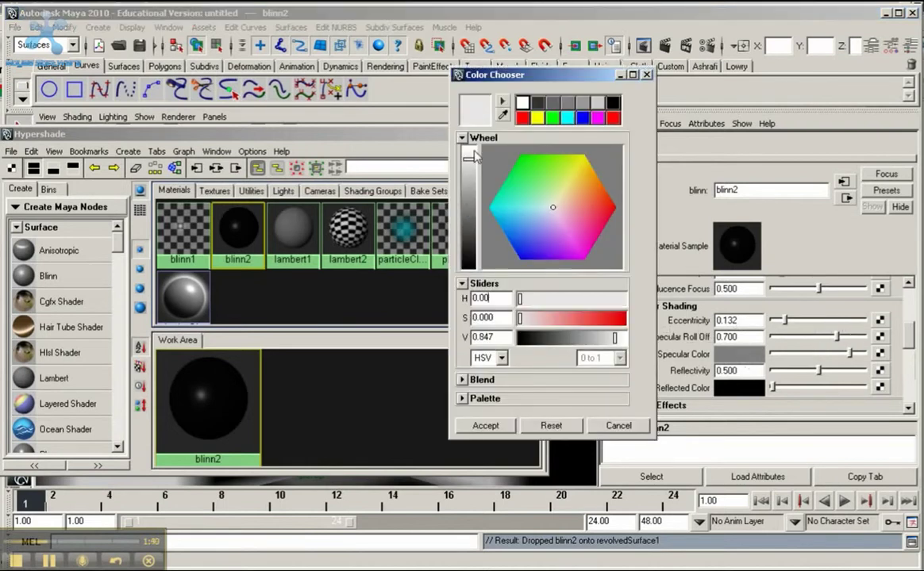
pyautogui.click(484, 426)
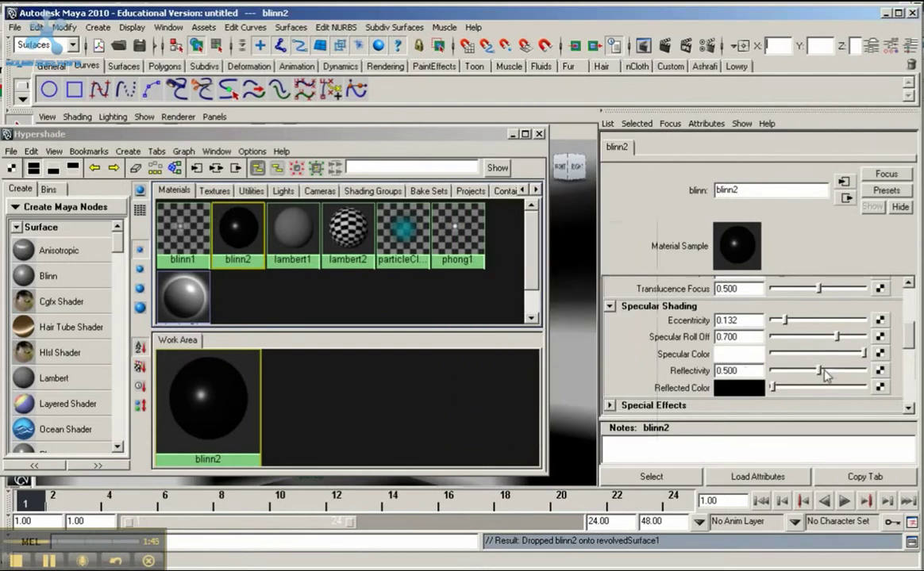
pyautogui.moveTo(820, 373); pyautogui.dragTo(847, 373)
# Raise blinn2's transparency so the glass becomes nearly fully see-through
pyautogui.scroll(5, 902, 296)
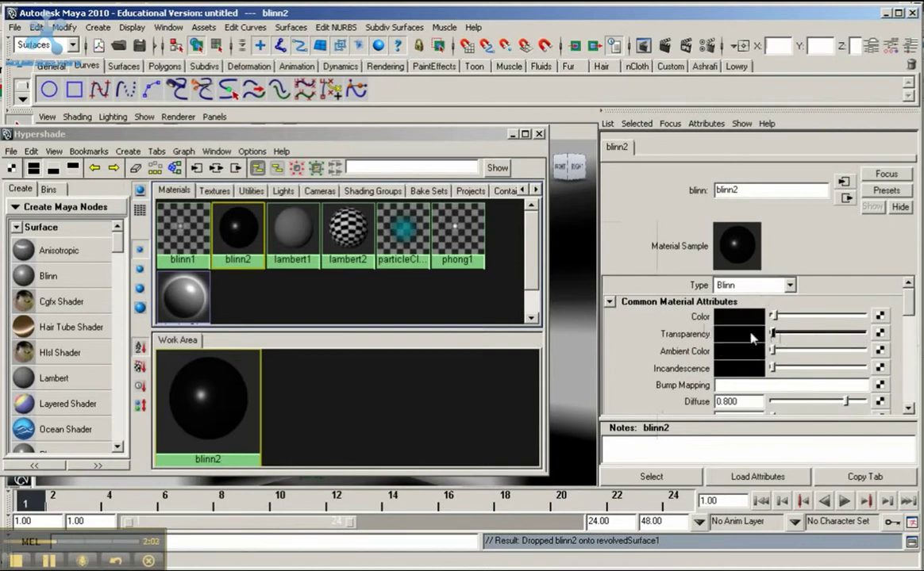
pyautogui.moveTo(774, 333); pyautogui.dragTo(859, 335)
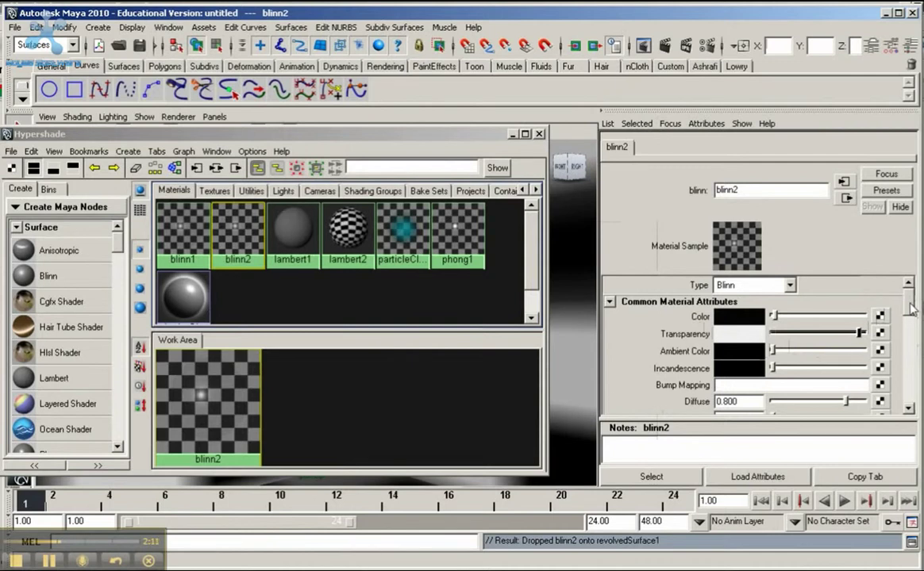
pyautogui.moveTo(911, 310); pyautogui.dragTo(914, 370)
# Enable refractions: refraction limit 10, light absorbance 2.149, surface thickness 0.116
pyautogui.click(718, 304)
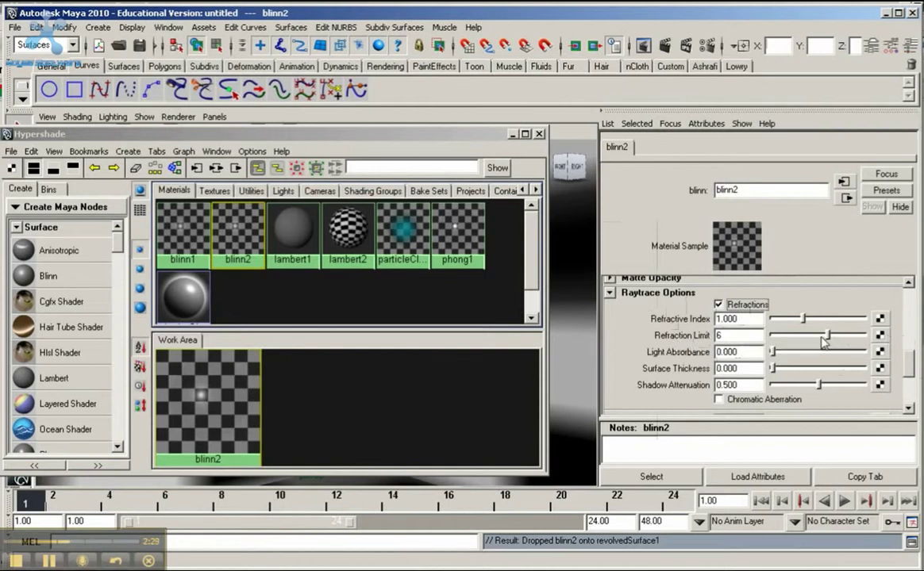
pyautogui.moveTo(828, 335); pyautogui.dragTo(869, 337)
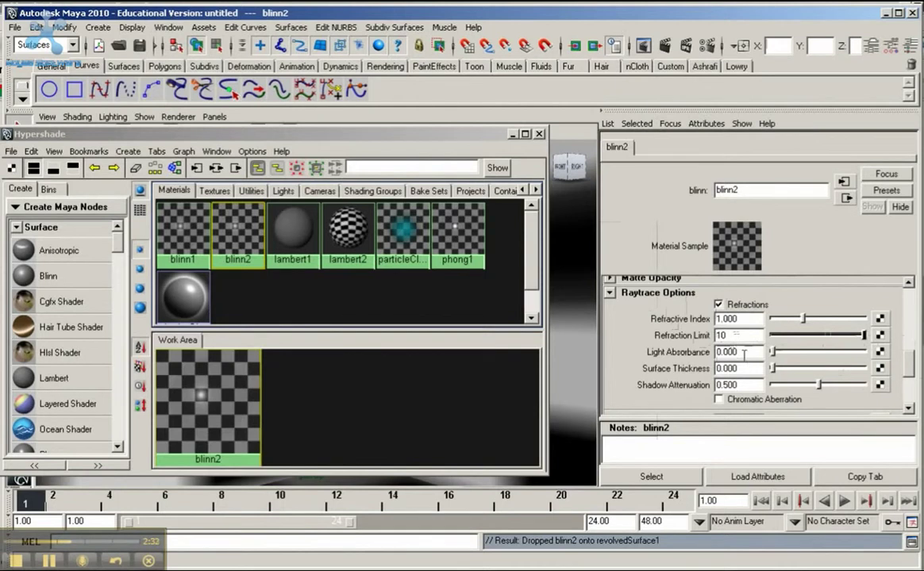
pyautogui.scroll(-1, 762, 357)
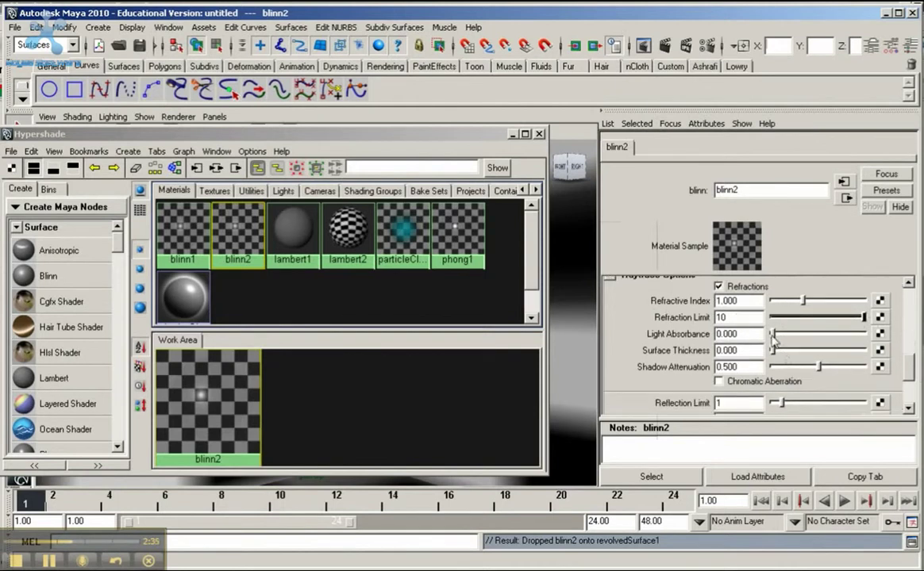
pyautogui.moveTo(774, 334); pyautogui.dragTo(792, 335)
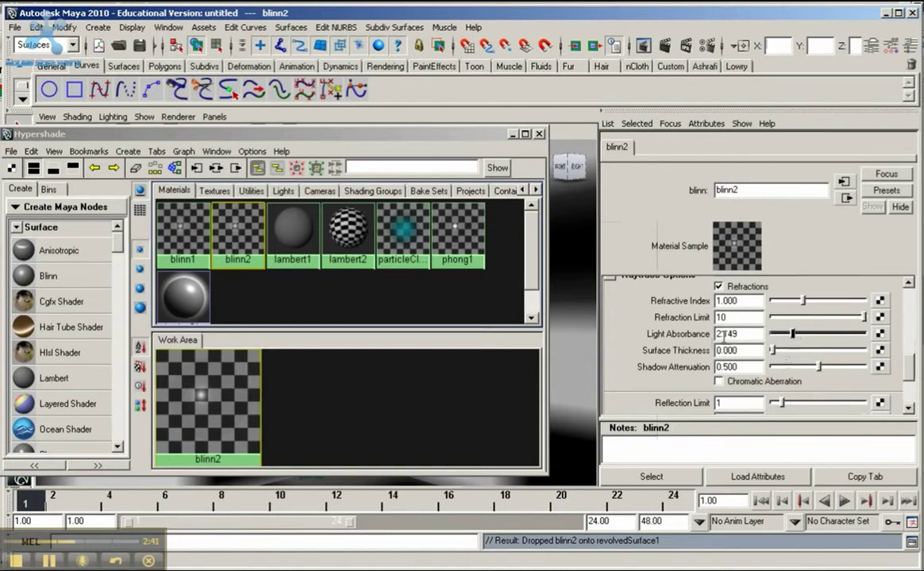
pyautogui.click(772, 350)
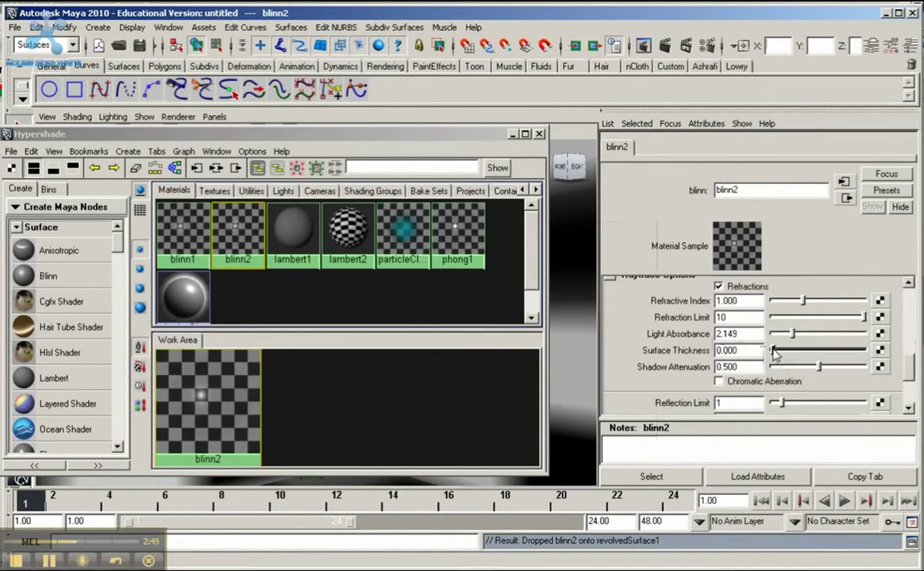
pyautogui.moveTo(772, 350); pyautogui.dragTo(783, 352)
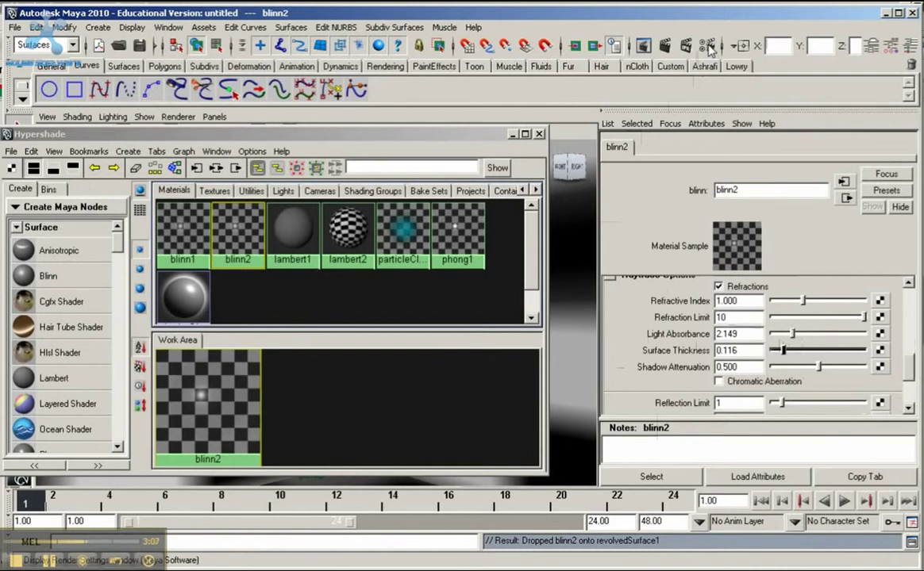
# Keep Maya Software as the renderer in Render Settings
pyautogui.click(707, 46)
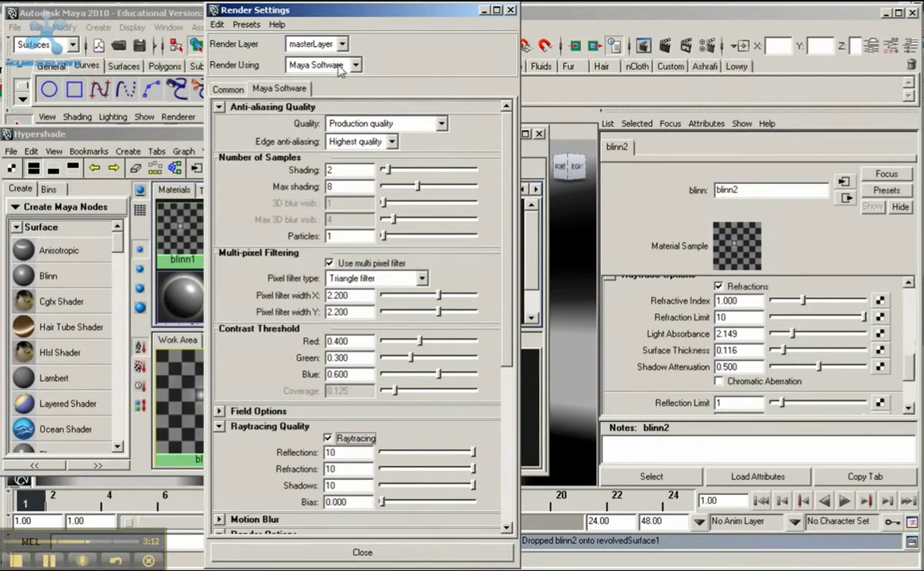
pyautogui.click(341, 67)
pyautogui.click(316, 83)
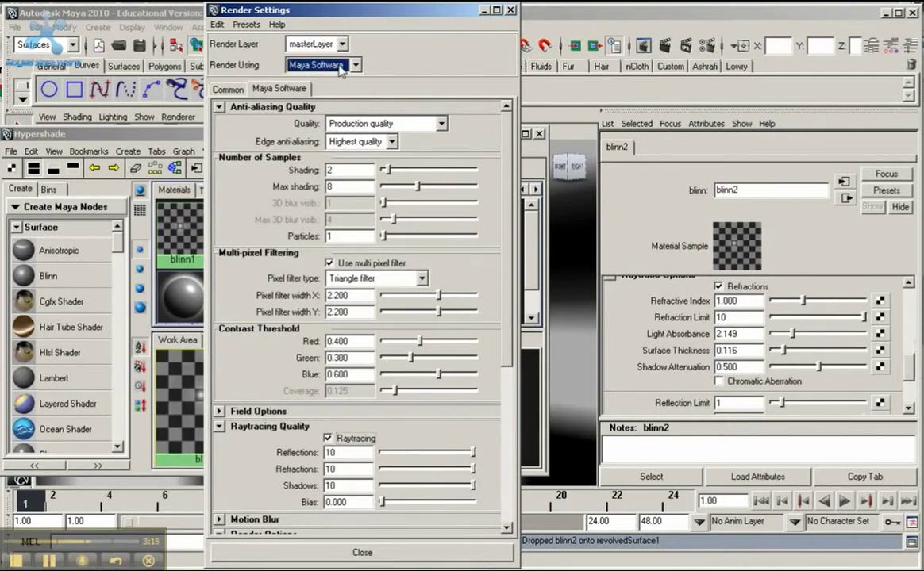
pyautogui.click(226, 89)
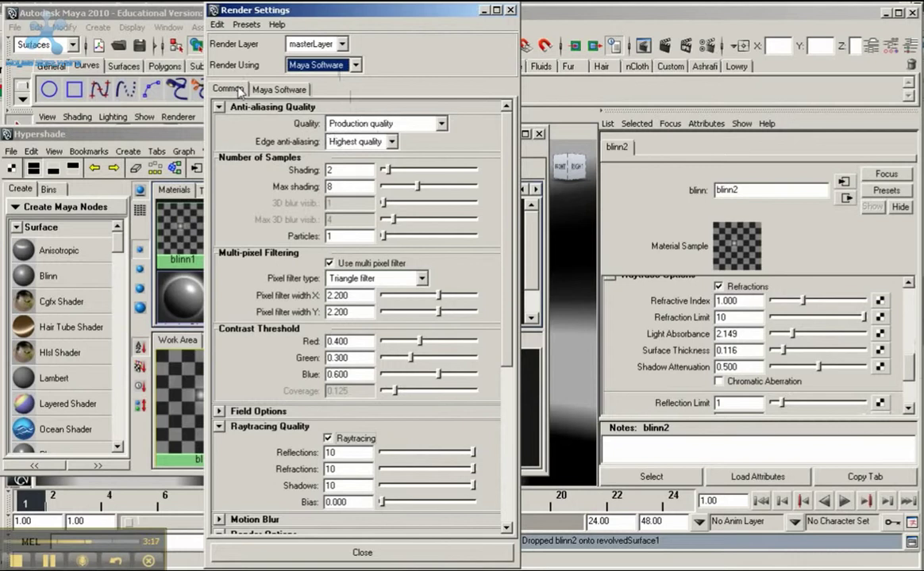
pyautogui.click(255, 89)
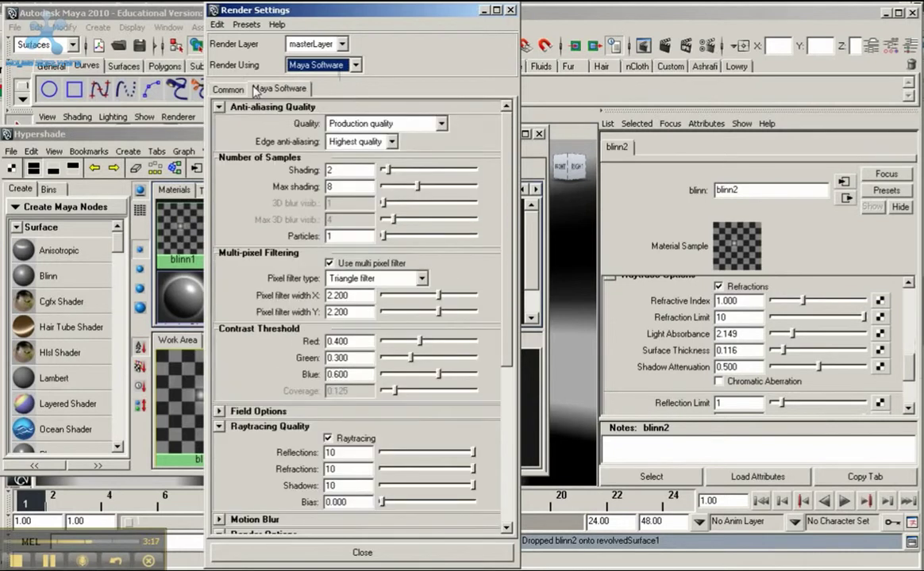
# Keep Production quality anti-aliasing and confirm Raytracing Quality is enabled
pyautogui.click(333, 124)
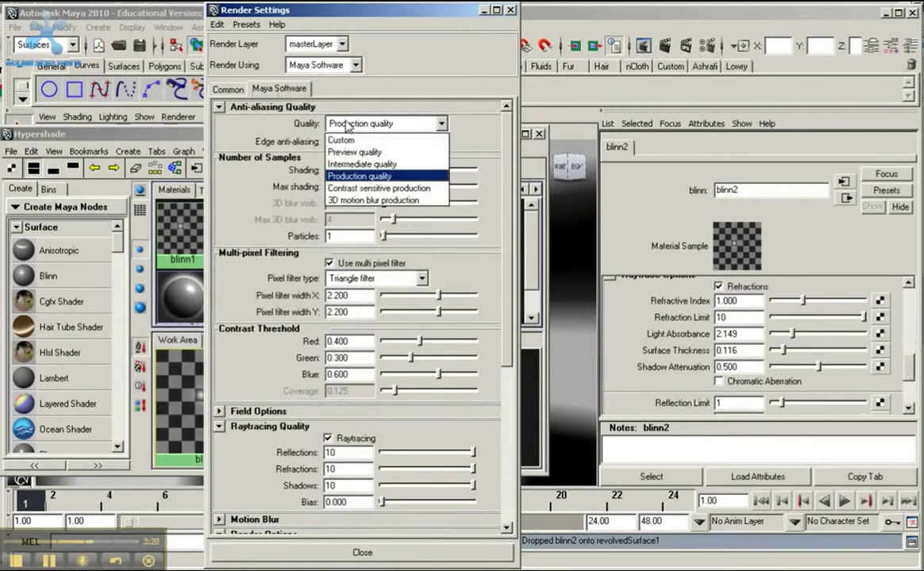
pyautogui.click(370, 177)
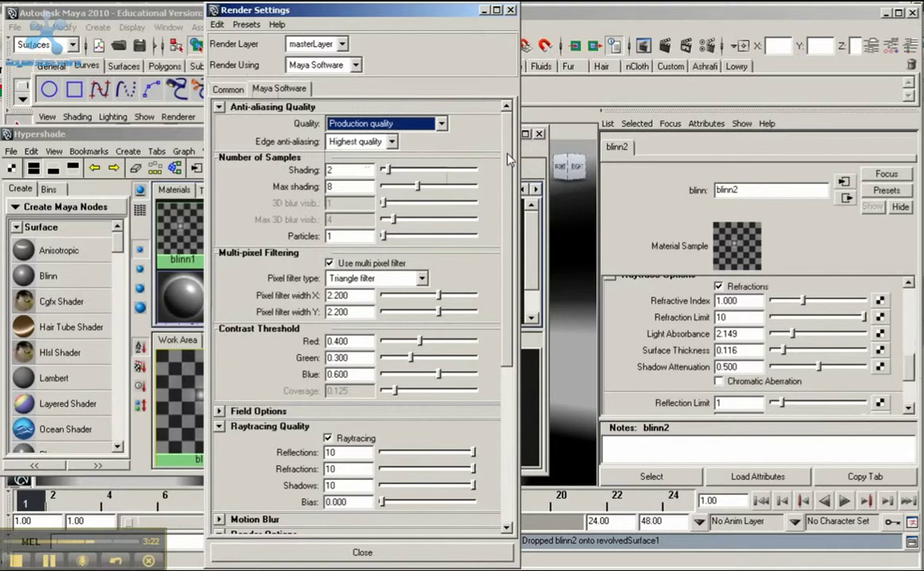
pyautogui.moveTo(507, 160); pyautogui.dragTo(507, 262)
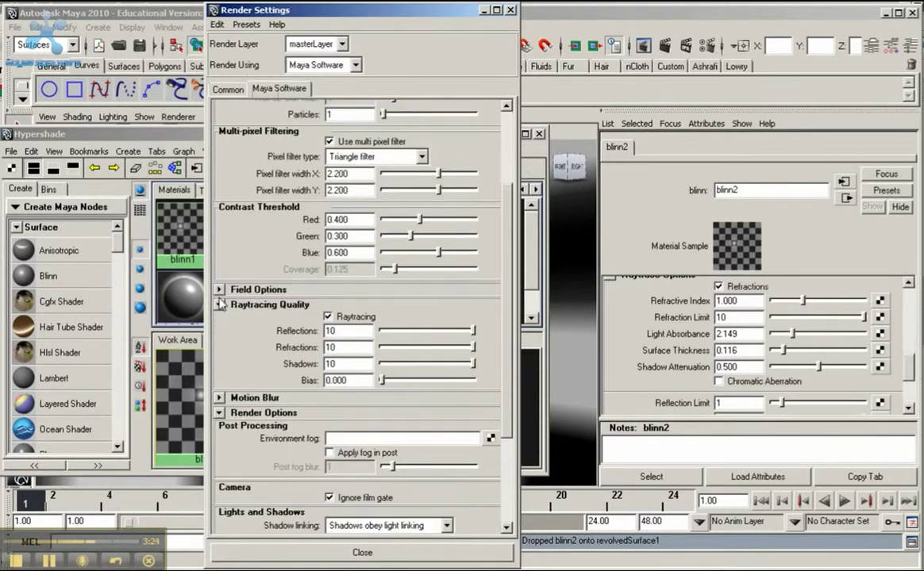
pyautogui.click(221, 306)
pyautogui.click(221, 306)
# Close Render Settings, move the Hypershade aside, and render the current frame
pyautogui.click(365, 553)
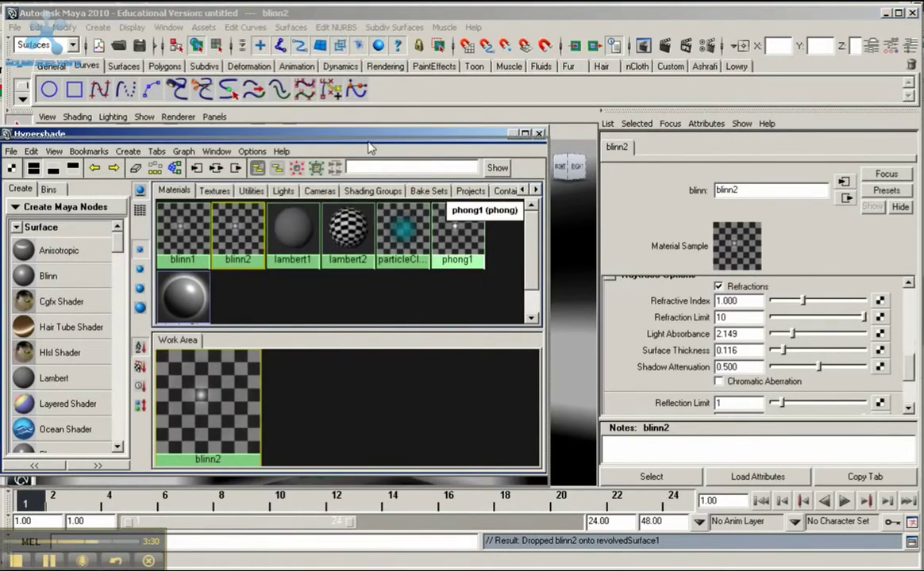
pyautogui.moveTo(371, 146); pyautogui.dragTo(429, 385)
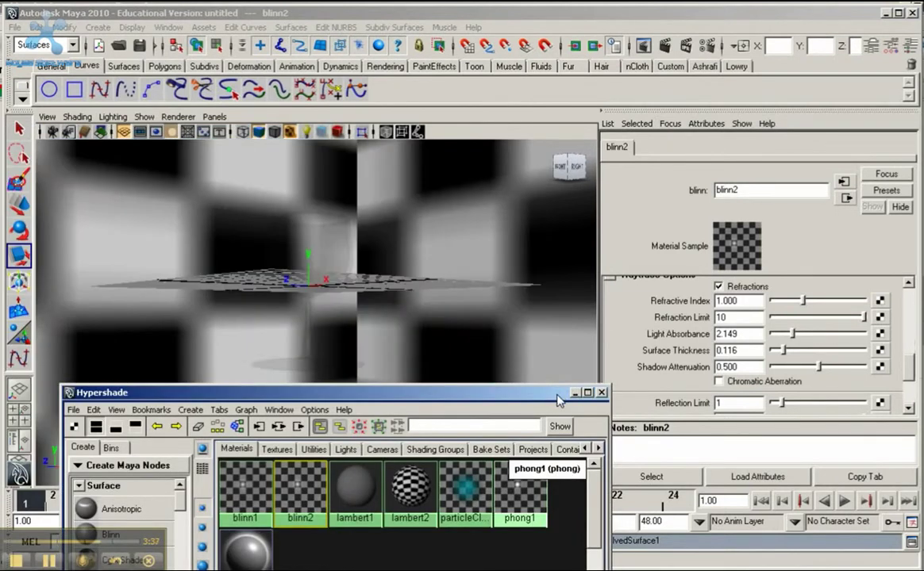
pyautogui.moveTo(556, 395); pyautogui.dragTo(699, 495)
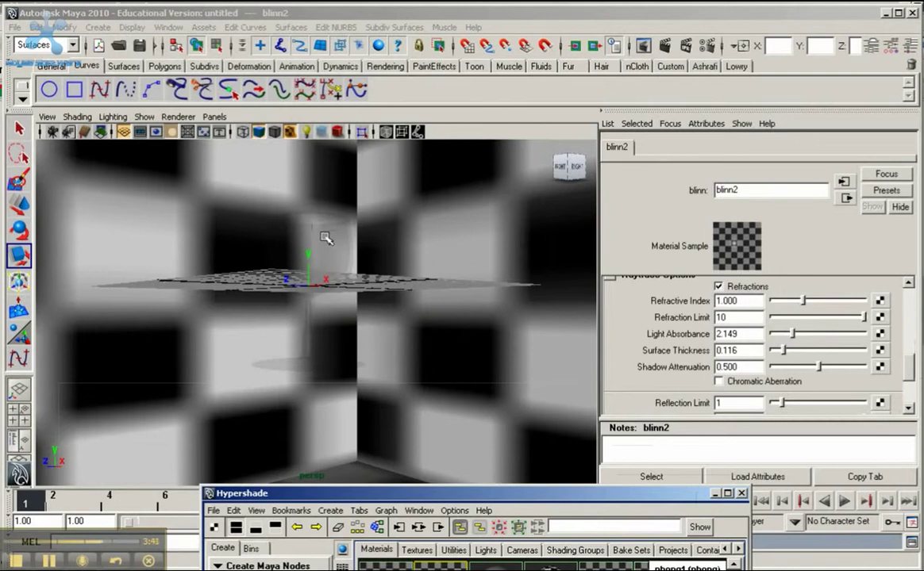
pyautogui.click(665, 46)
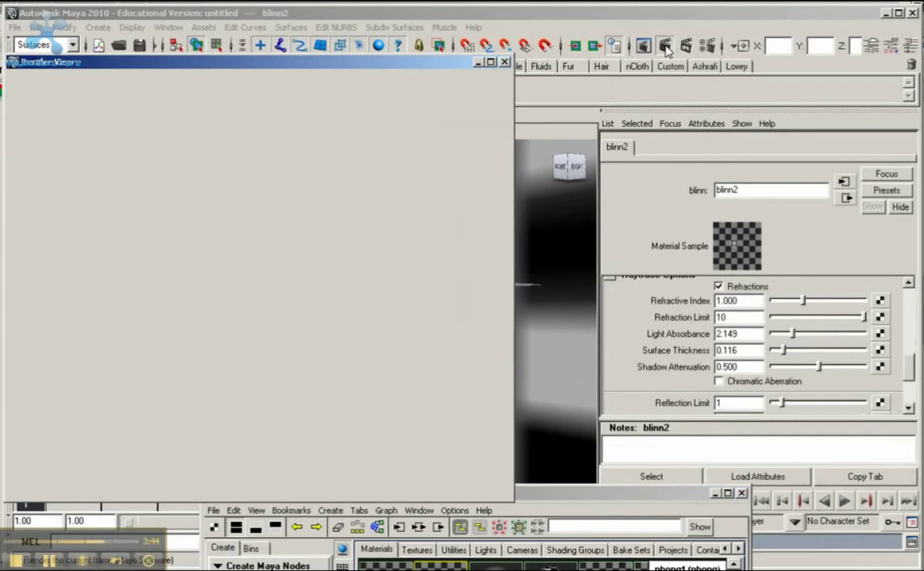